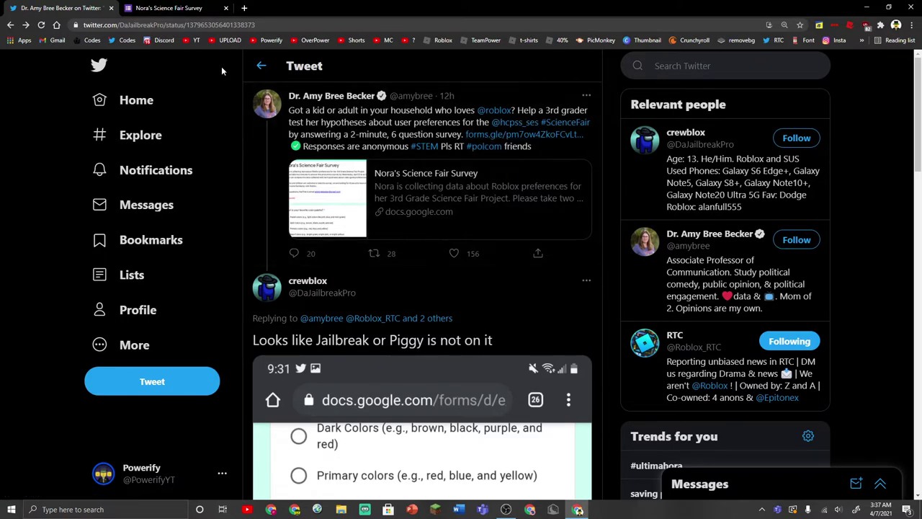
- Switch to Nora's Science Fair Survey and read its description and contact line
{"action": "left_click", "coordinate": [182, 7]}
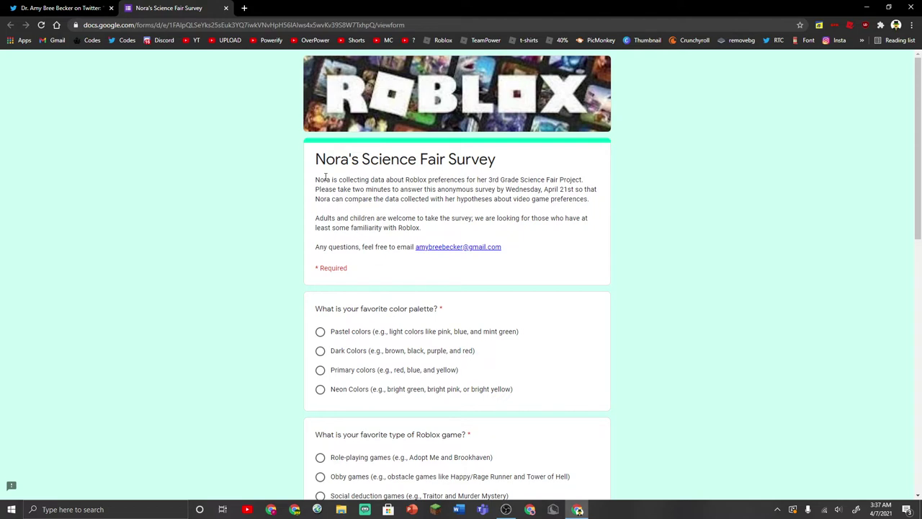
{"action": "left_click_drag", "start_coordinate": [315, 178], "coordinate": [598, 207]}
{"action": "left_click", "coordinate": [598, 207]}
{"action": "scroll", "coordinate": [404, 230], "scroll_direction": "down", "scroll_amount": 1}
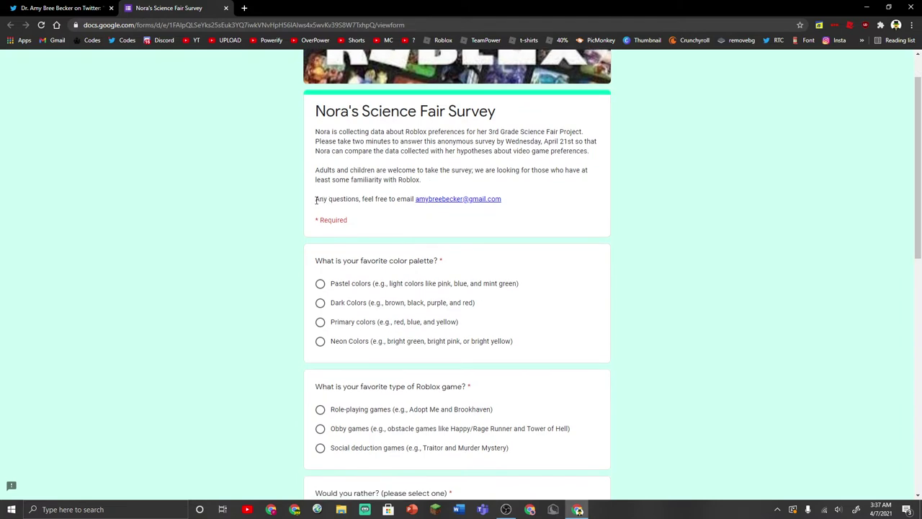
{"action": "left_click_drag", "start_coordinate": [316, 200], "coordinate": [511, 203]}
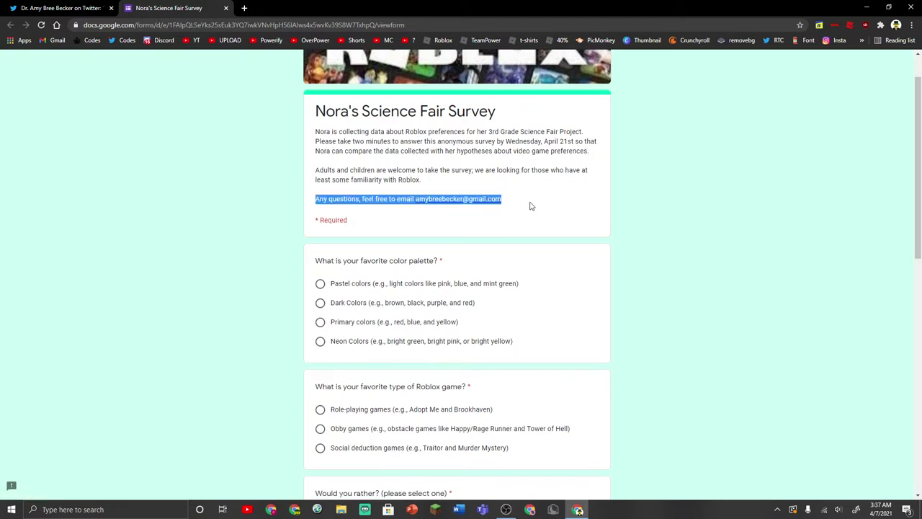
{"action": "left_click", "coordinate": [530, 207]}
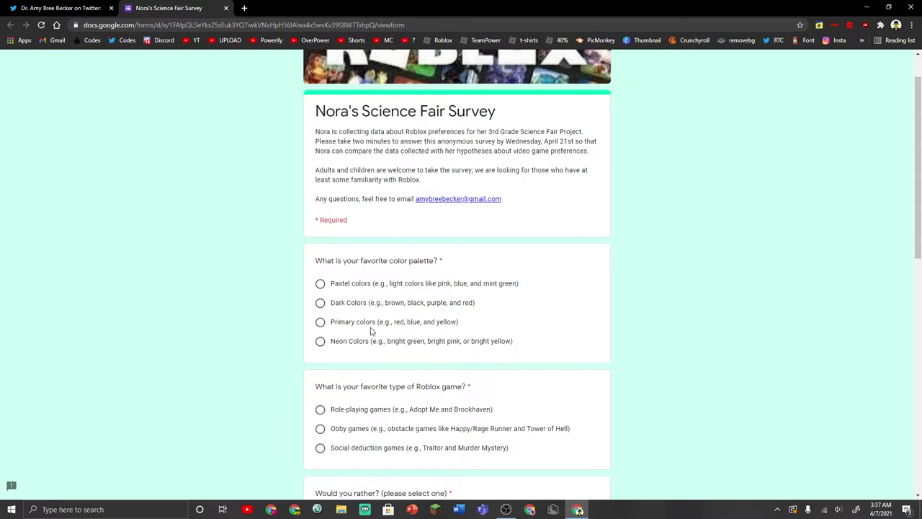
- Open Roblox's avatar editor in a new tab
{"action": "left_click", "coordinate": [438, 39]}
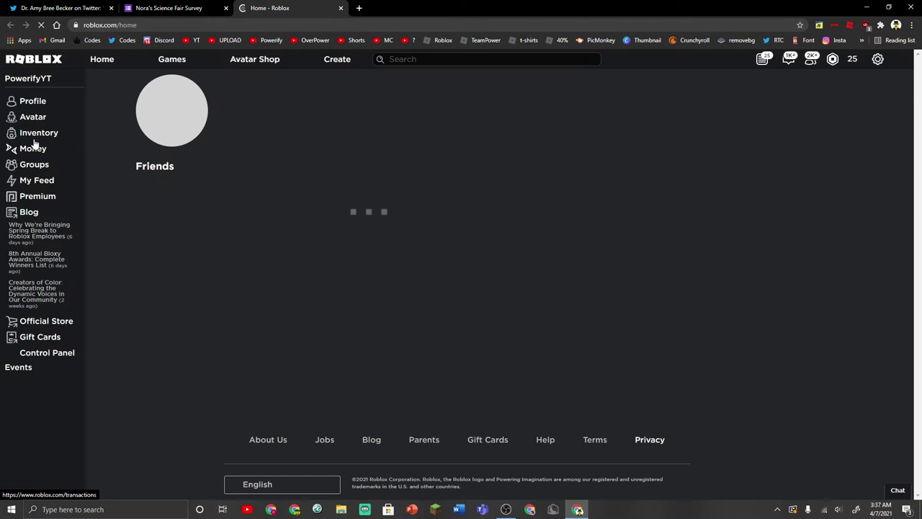
{"action": "left_click", "coordinate": [32, 117]}
{"action": "left_click", "coordinate": [195, 6]}
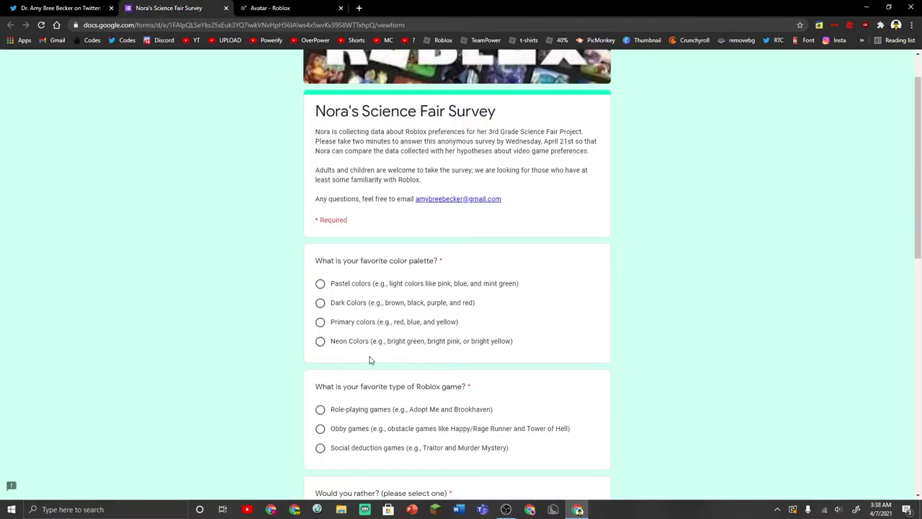
{"action": "left_click", "coordinate": [358, 8]}
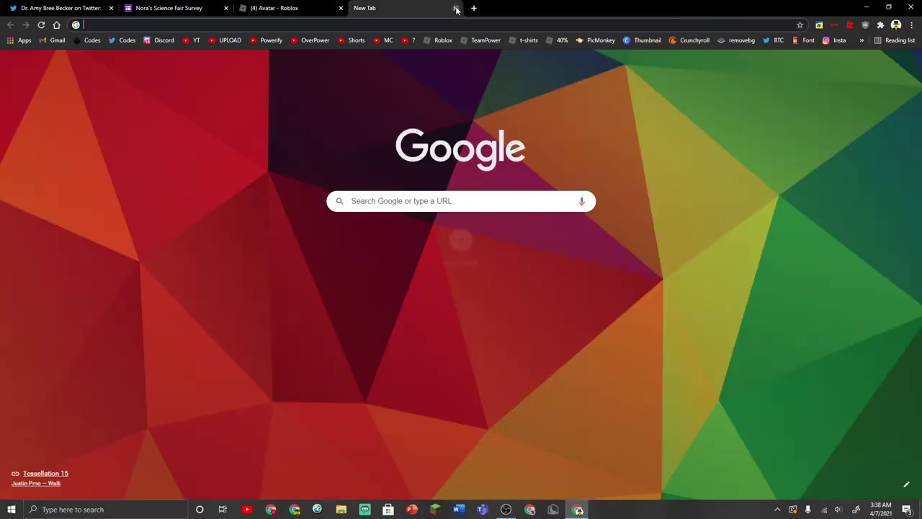
{"action": "left_click", "coordinate": [457, 8]}
- Put a saved antlers-and-black-suit costume on the avatar, view skin tones, then return to the survey
{"action": "left_click", "coordinate": [654, 142]}
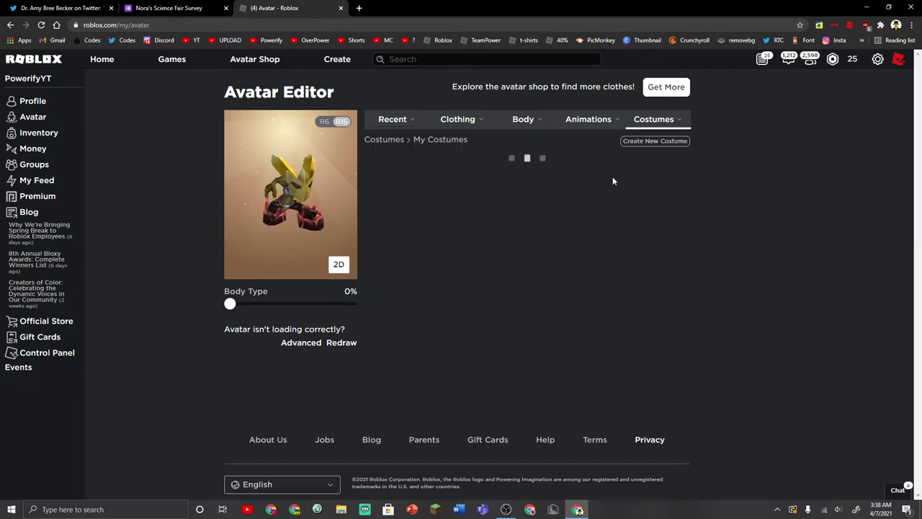
{"action": "scroll", "coordinate": [524, 256], "scroll_direction": "down", "scroll_amount": 1}
{"action": "scroll", "coordinate": [524, 256], "scroll_direction": "down", "scroll_amount": 6}
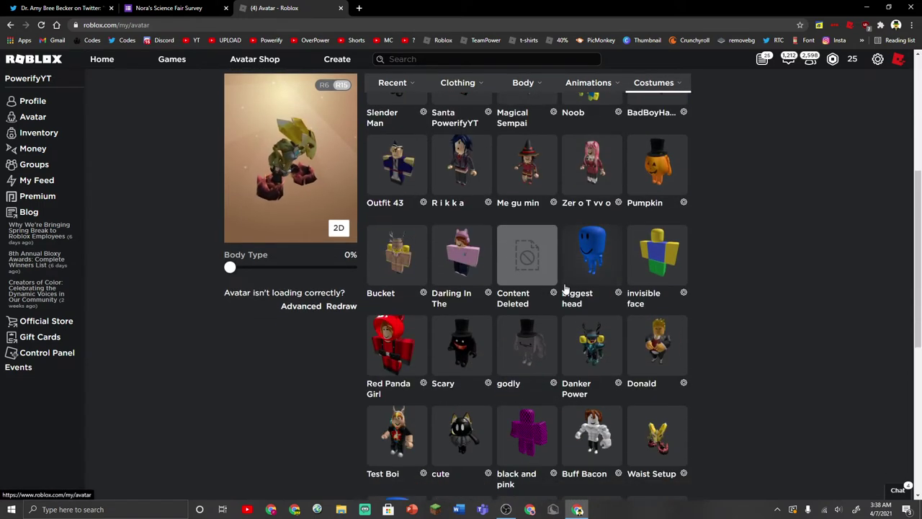
{"action": "left_click", "coordinate": [488, 290]}
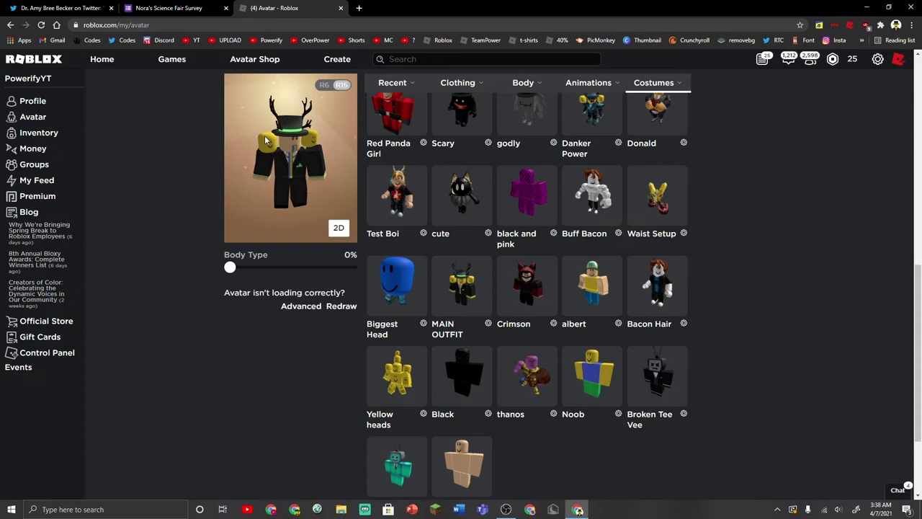
{"action": "mouse_move", "coordinate": [520, 93]}
{"action": "left_click", "coordinate": [463, 152]}
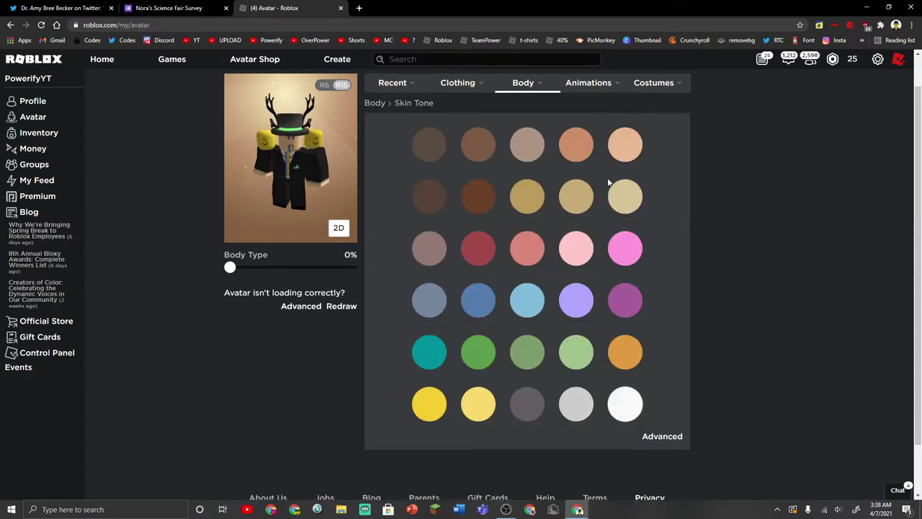
{"action": "left_click", "coordinate": [207, 5]}
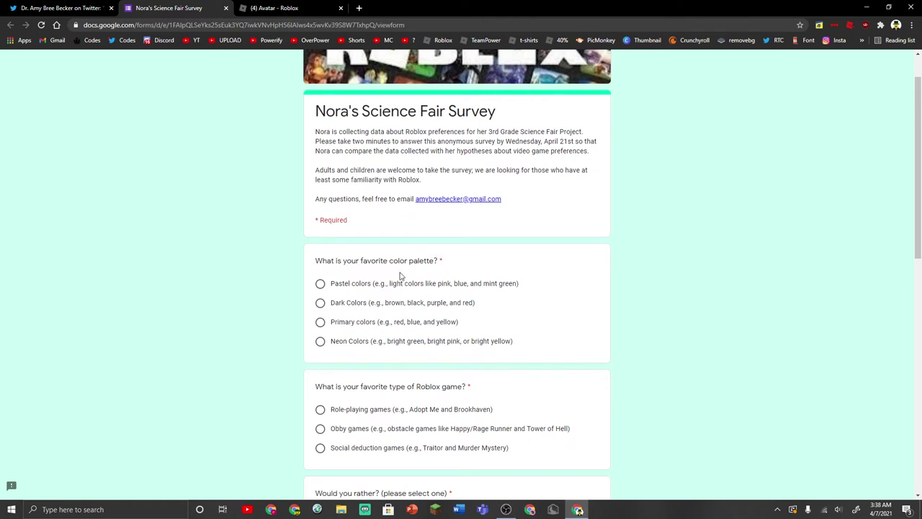
- Answer Primary colors for the favorite color palette question
{"action": "left_click", "coordinate": [411, 310]}
{"action": "left_click", "coordinate": [377, 325]}
{"action": "scroll", "coordinate": [505, 335], "scroll_direction": "down", "scroll_amount": 2}
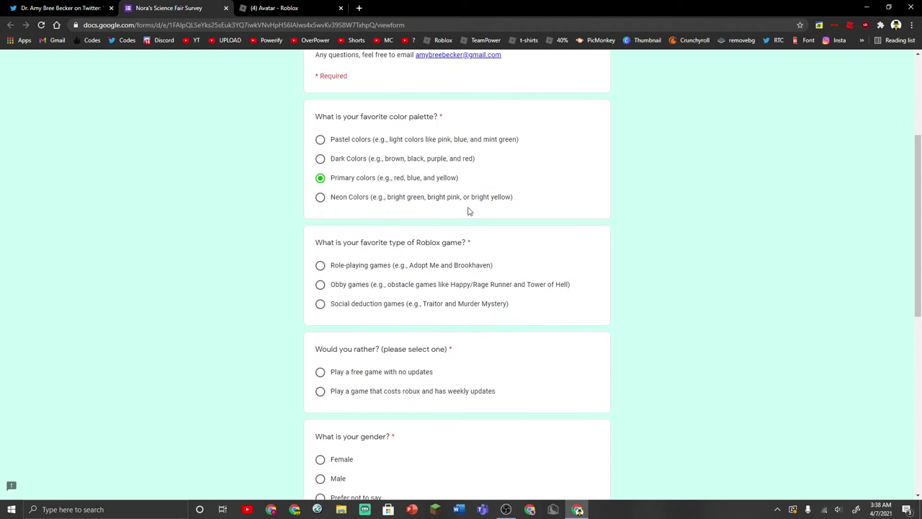
- Answer Obby games for the favorite type of Roblox game
{"action": "left_click", "coordinate": [288, 7]}
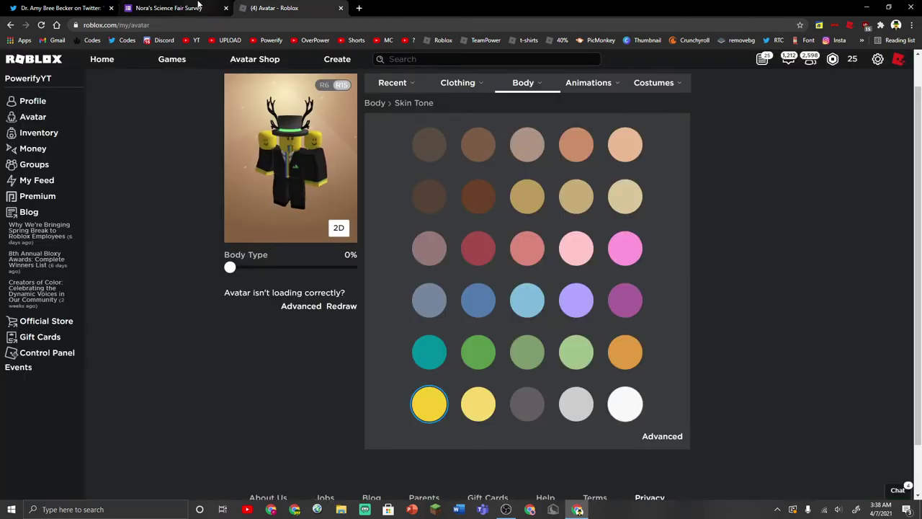
{"action": "left_click", "coordinate": [200, 7]}
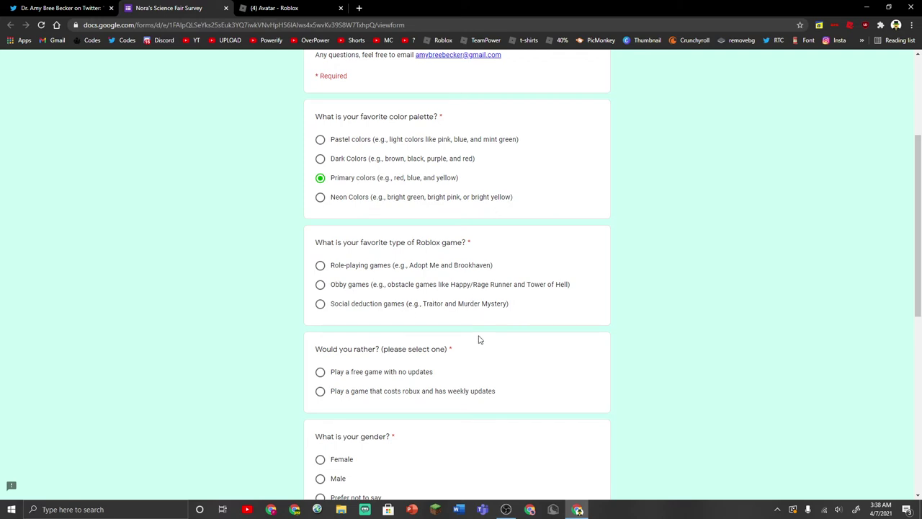
{"action": "left_click", "coordinate": [320, 285]}
{"action": "scroll", "coordinate": [354, 312], "scroll_direction": "down", "scroll_amount": 1}
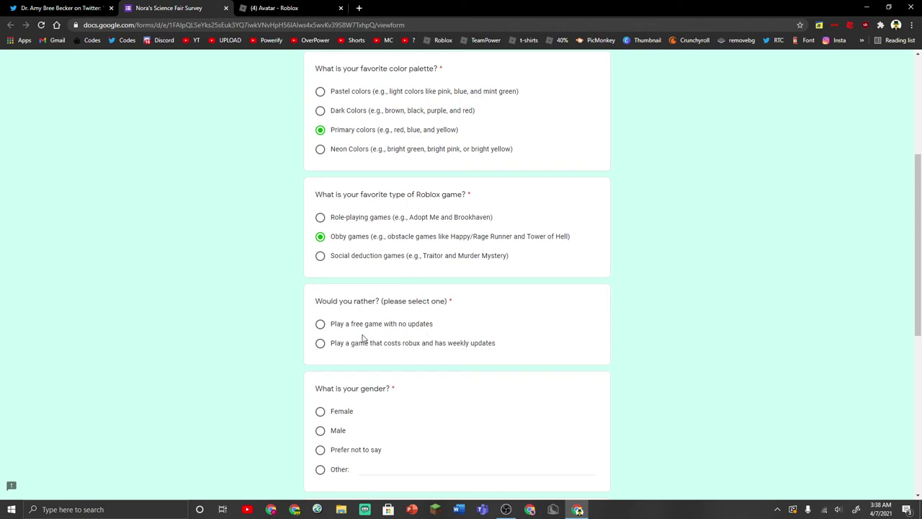
- Choose the paid game with weekly updates and answer Male for gender
{"action": "left_click", "coordinate": [320, 344]}
{"action": "scroll", "coordinate": [667, 332], "scroll_direction": "down", "scroll_amount": 1}
{"action": "scroll", "coordinate": [667, 332], "scroll_direction": "down", "scroll_amount": 2}
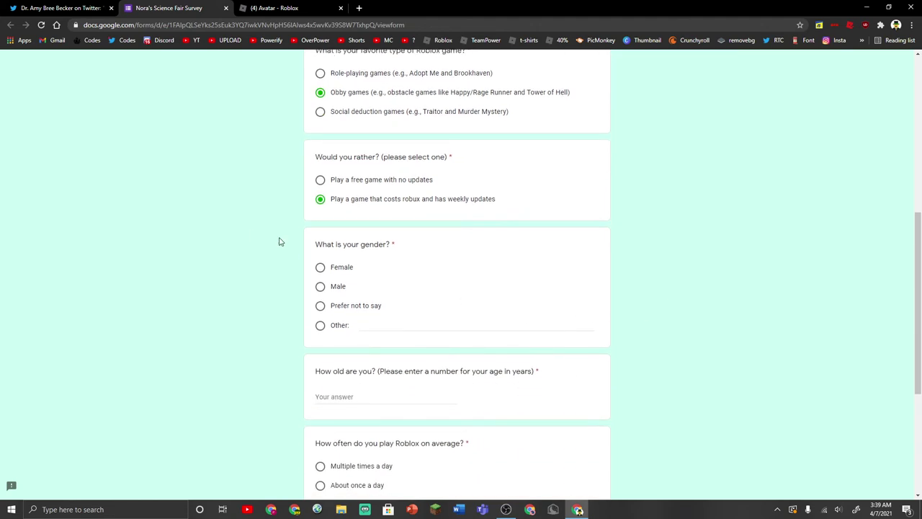
{"action": "left_click", "coordinate": [320, 286]}
{"action": "scroll", "coordinate": [445, 303], "scroll_direction": "down", "scroll_amount": 2}
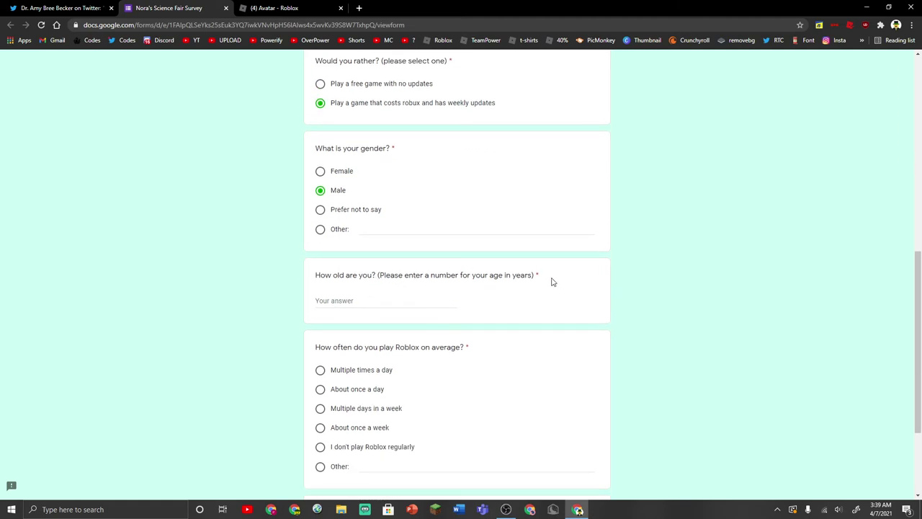
- Answer Multiple times a day for play frequency and submit the survey
{"action": "left_click_drag", "start_coordinate": [552, 282], "coordinate": [377, 278]}
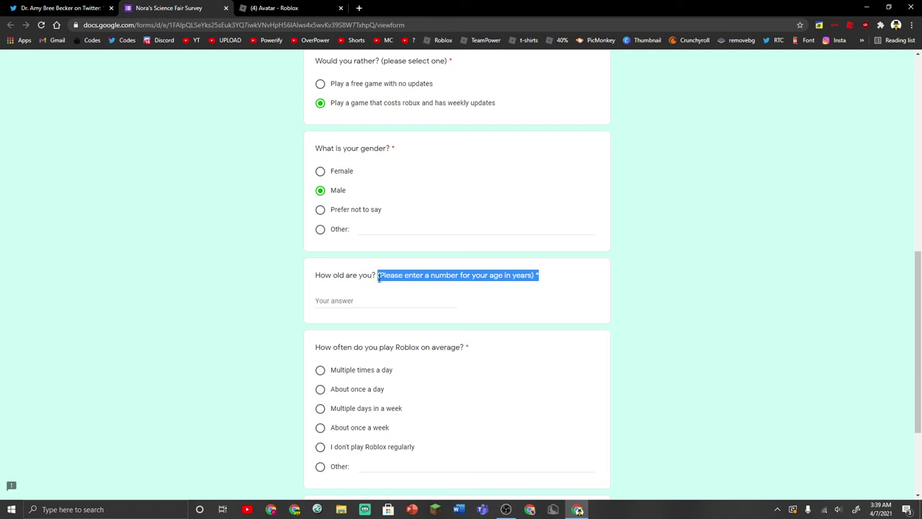
{"action": "scroll", "coordinate": [515, 296], "scroll_direction": "down", "scroll_amount": 2}
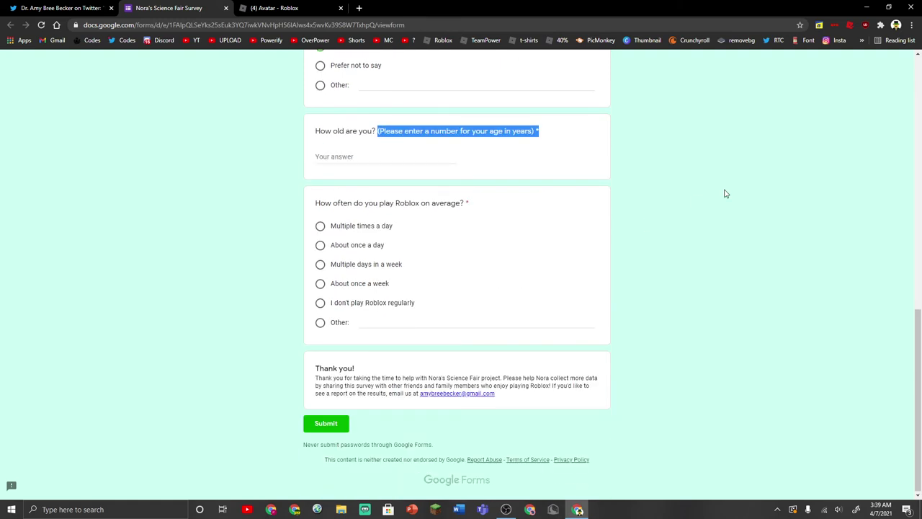
{"action": "left_click", "coordinate": [727, 193]}
{"action": "left_click_drag", "start_coordinate": [314, 203], "coordinate": [476, 207]}
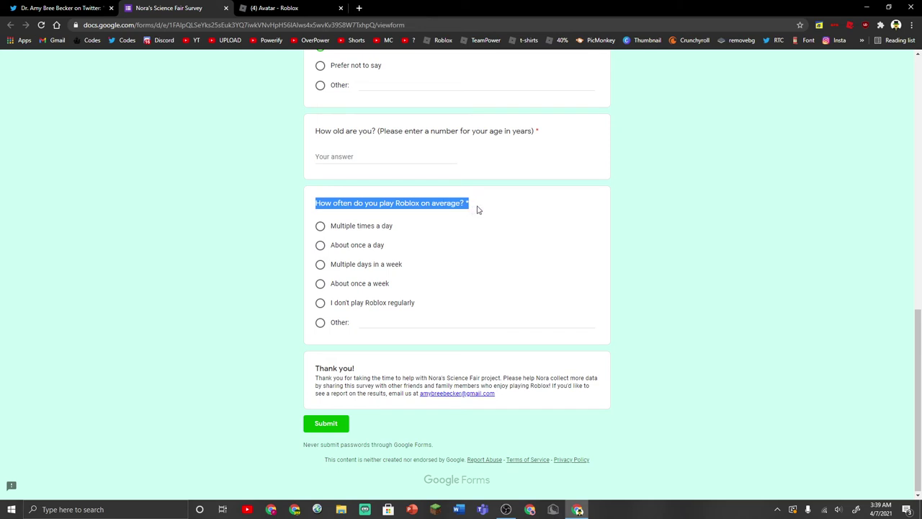
{"action": "left_click", "coordinate": [375, 230]}
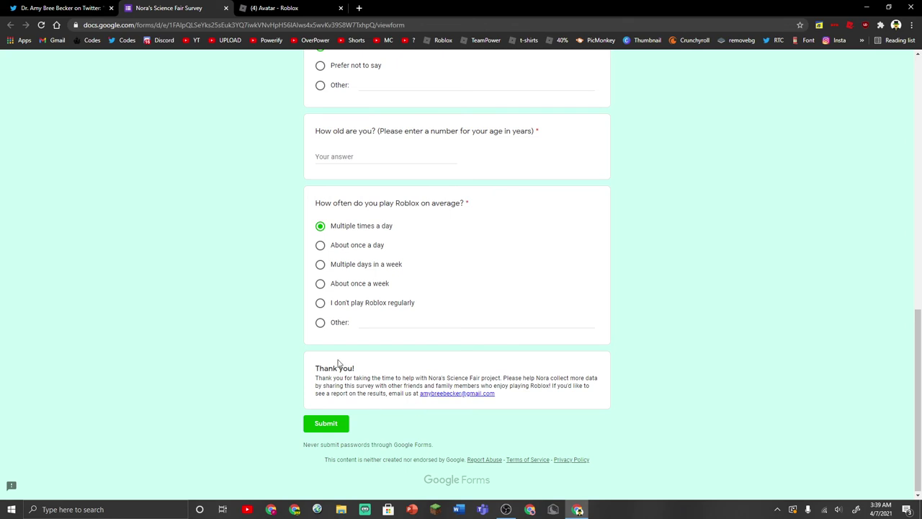
{"action": "scroll", "coordinate": [340, 364], "scroll_direction": "up", "scroll_amount": 1}
{"action": "left_click", "coordinate": [506, 510]}
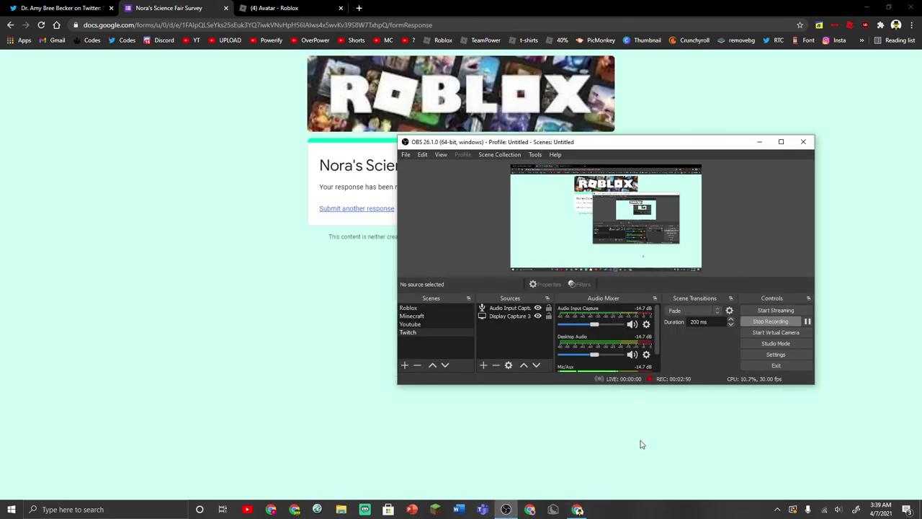
{"action": "left_click", "coordinate": [634, 445]}
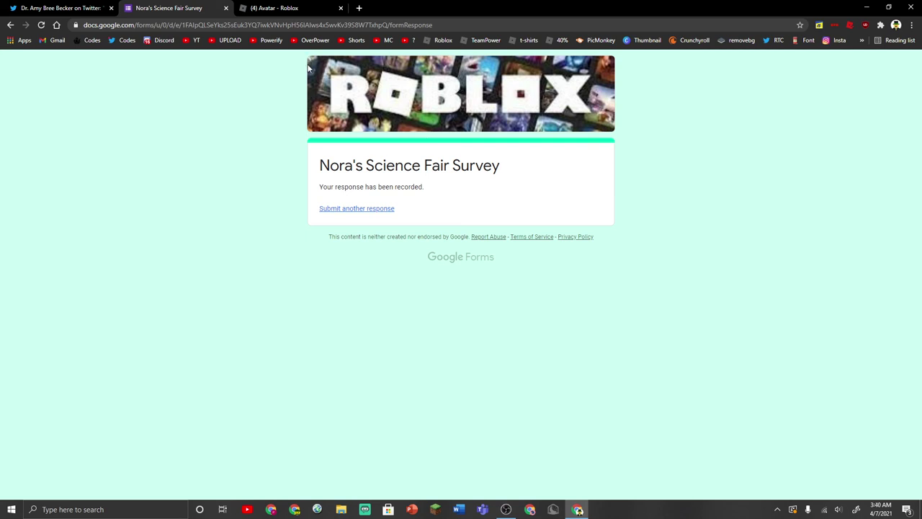
{"action": "left_click", "coordinate": [506, 509]}
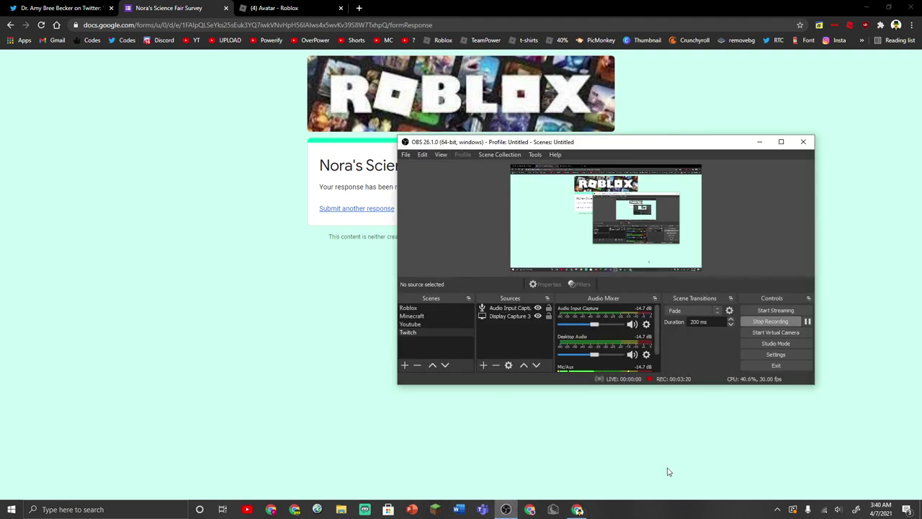